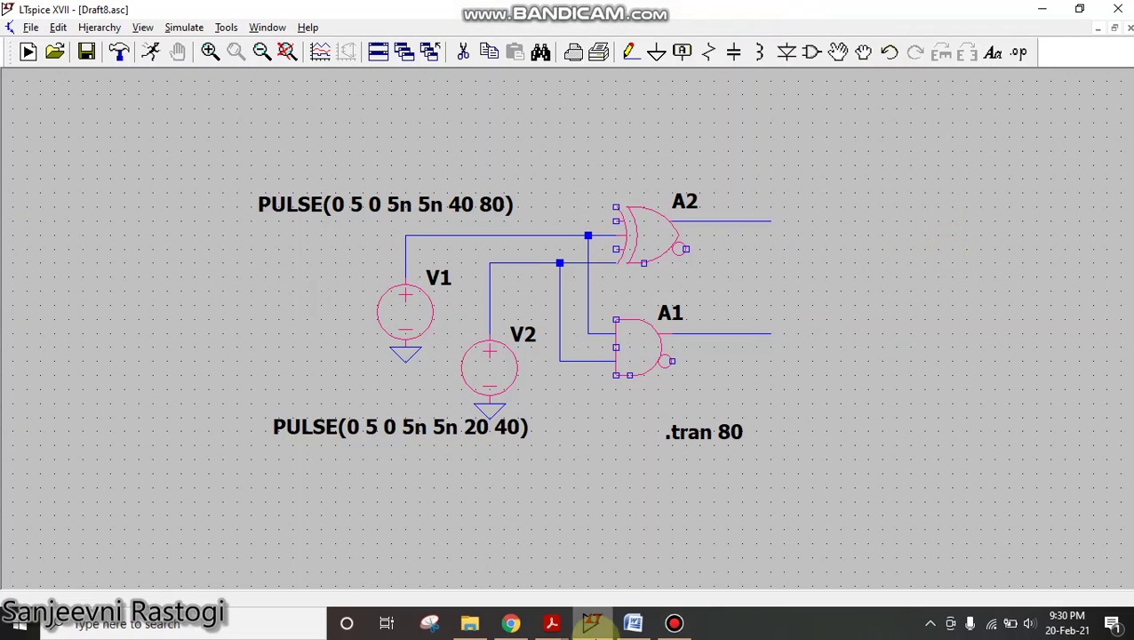
# Step: Switch between the LTspice schematic and the Word full-adder reference, ending on the document
pyautogui.click(674, 623)
pyautogui.click(1013, 425)
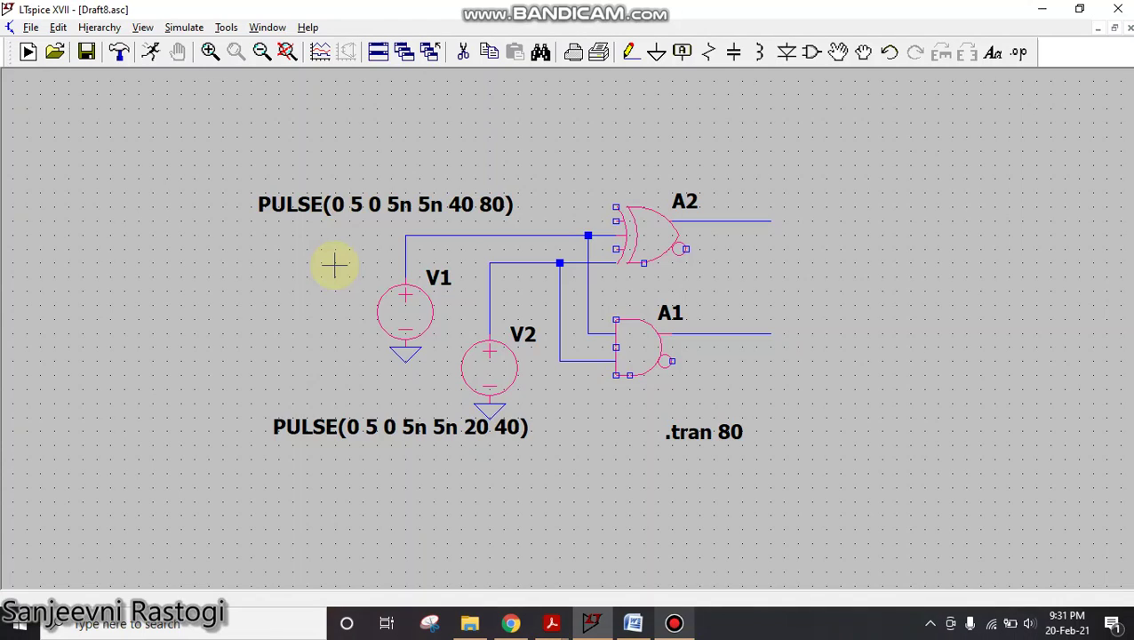
pyautogui.click(633, 620)
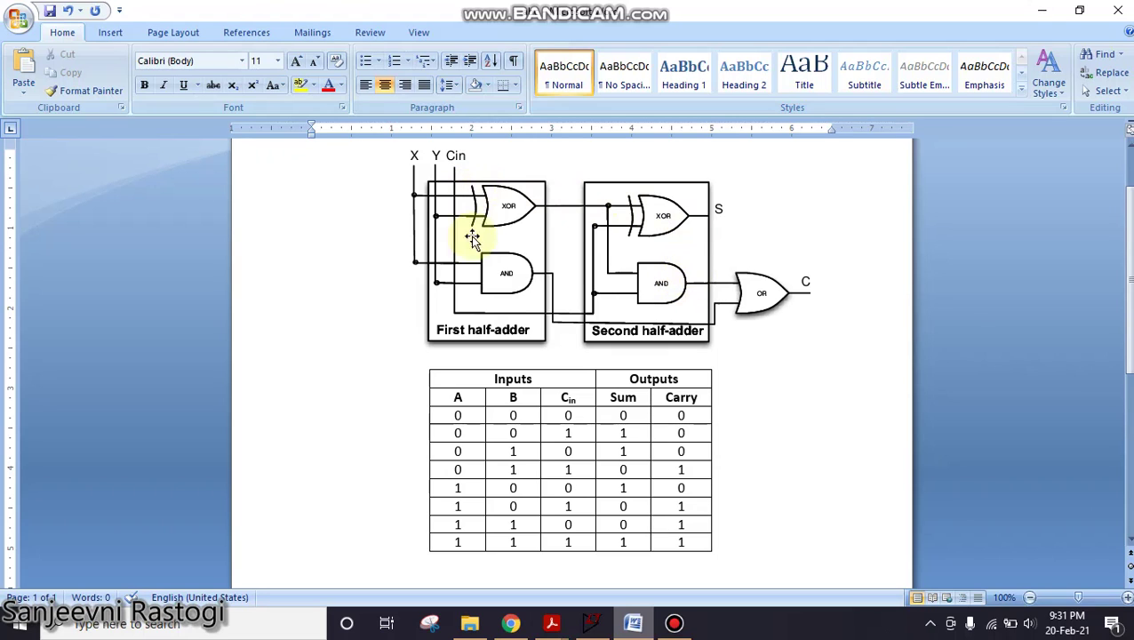
# Step: Minimize the Word reference to return to the Draft8.asc half-adder schematic
pyautogui.click(1032, 9)
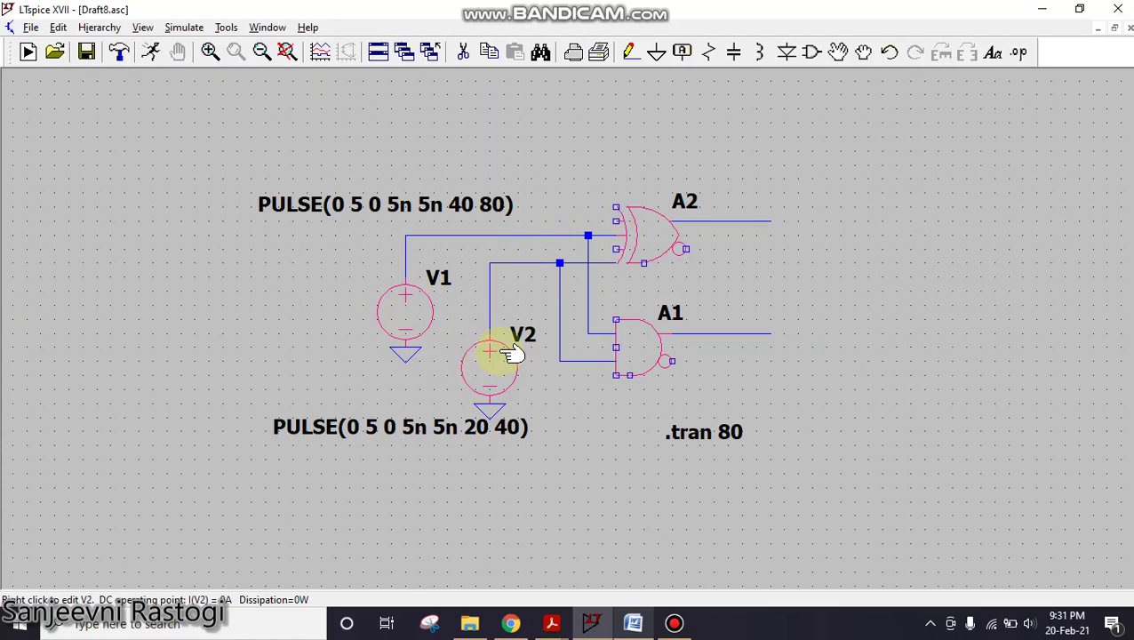
# Step: Delete sources V1 and V2, their PULSE labels and both ground symbols
pyautogui.click(466, 55)
pyautogui.click(406, 325)
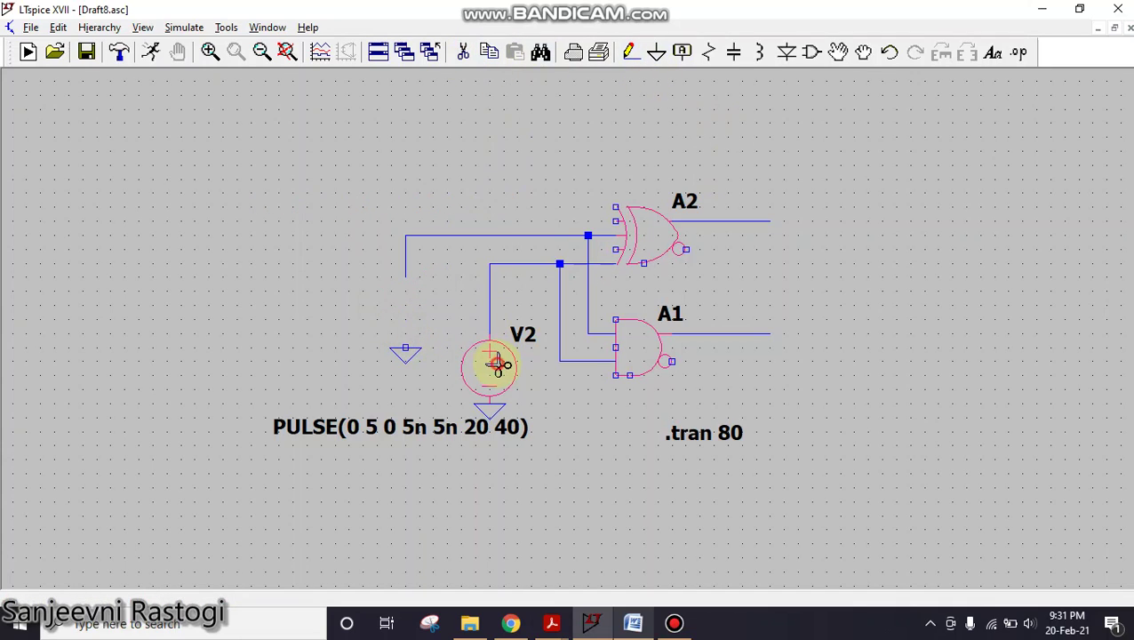
pyautogui.click(498, 364)
pyautogui.click(491, 408)
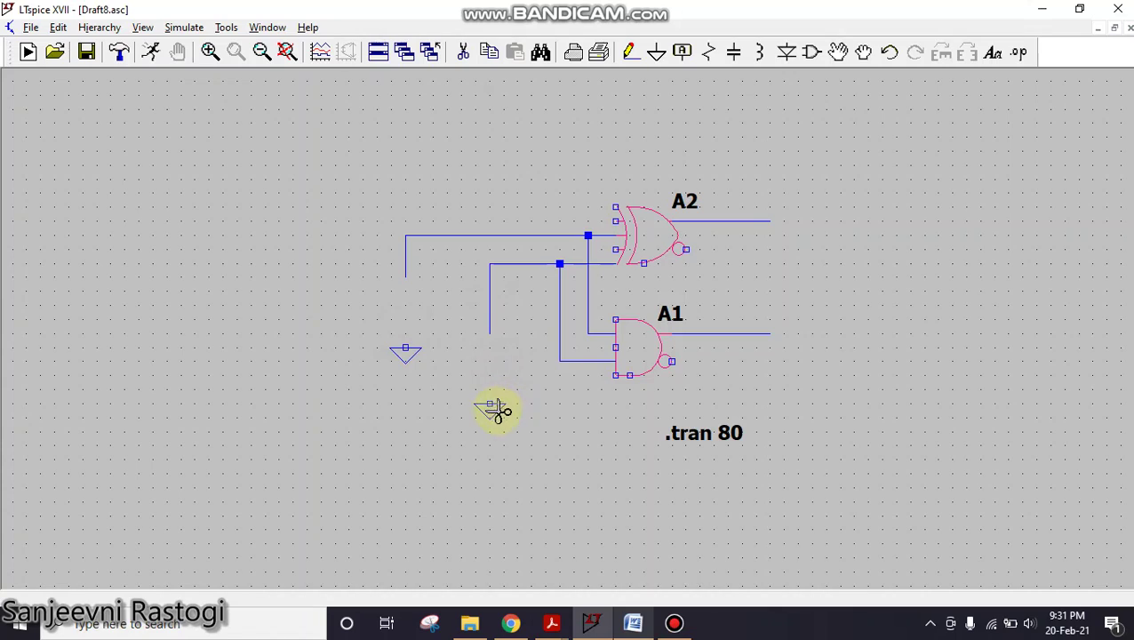
pyautogui.click(404, 355)
pyautogui.press('Escape')
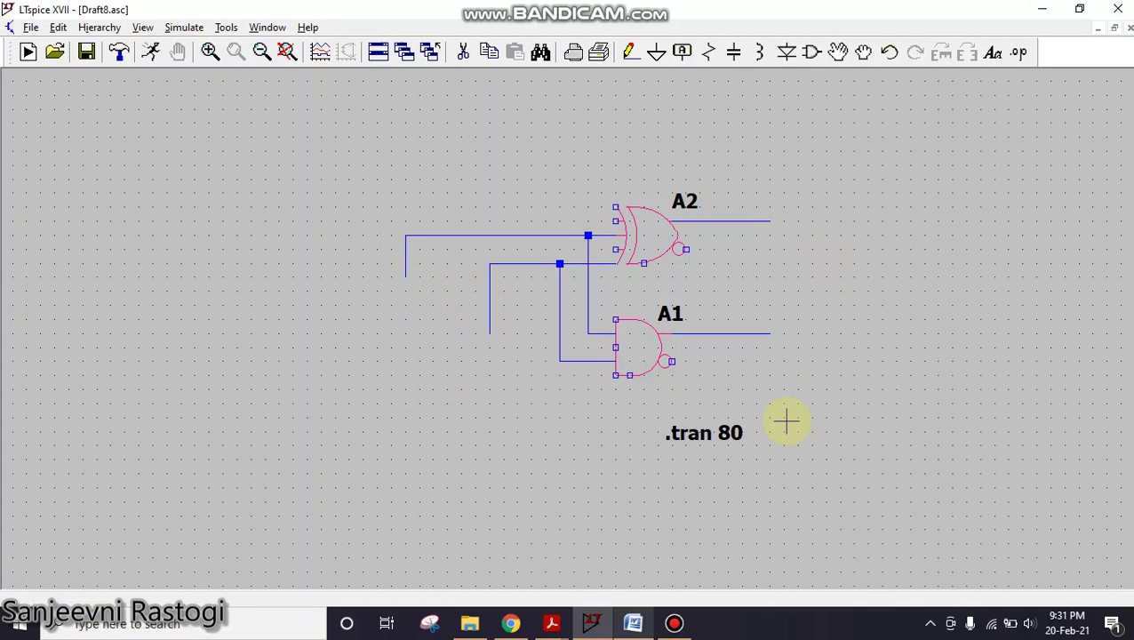
# Step: Attach rotated V1 Input-port net labels to both gate input wires
pyautogui.click(681, 55)
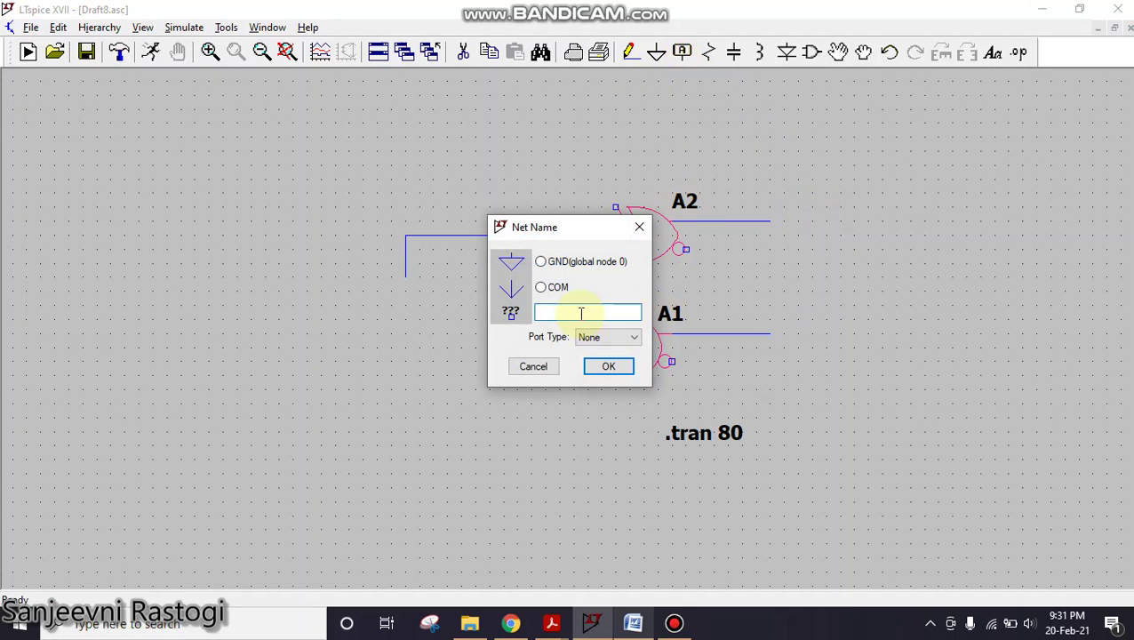
pyautogui.write('V1')
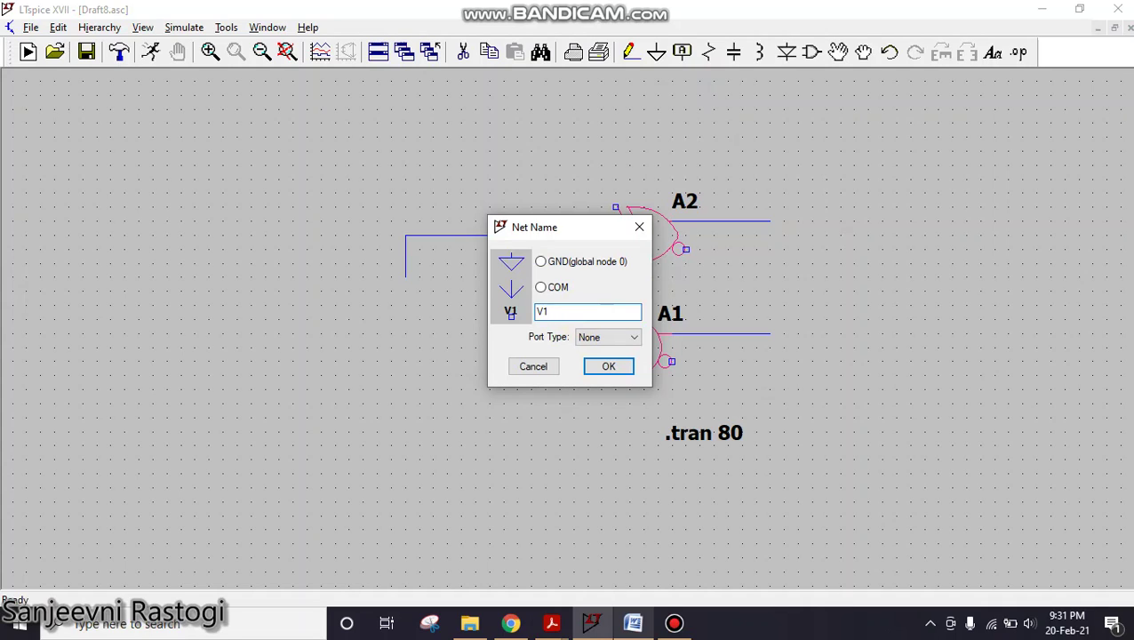
pyautogui.click(606, 334)
pyautogui.click(605, 364)
pyautogui.click(607, 367)
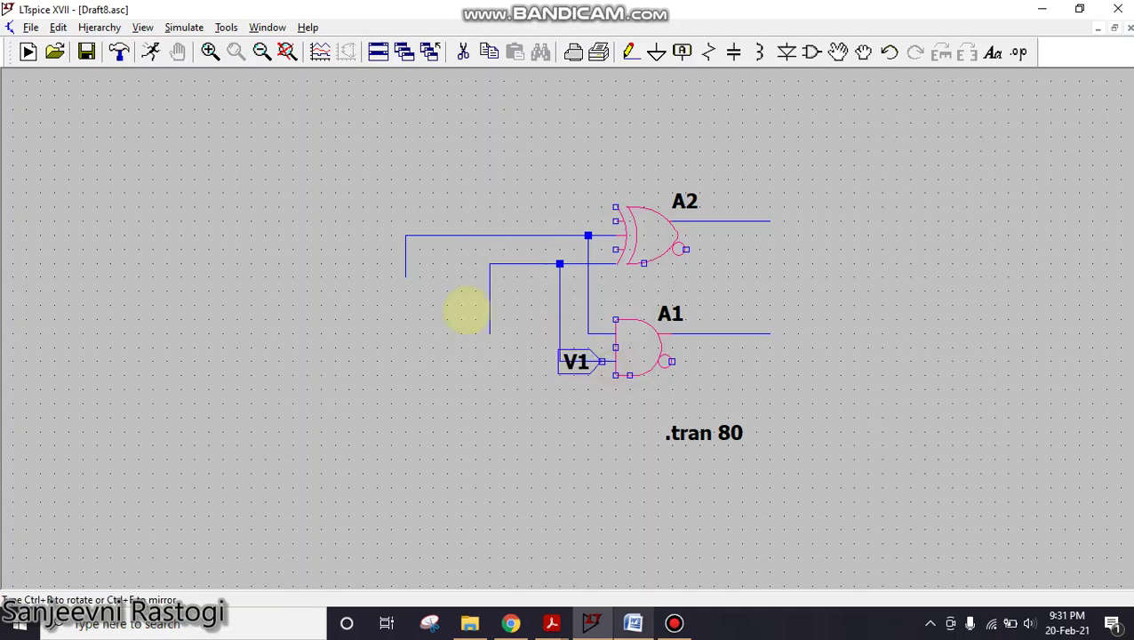
pyautogui.hotkey('ctrl', 'r')
pyautogui.click(406, 279)
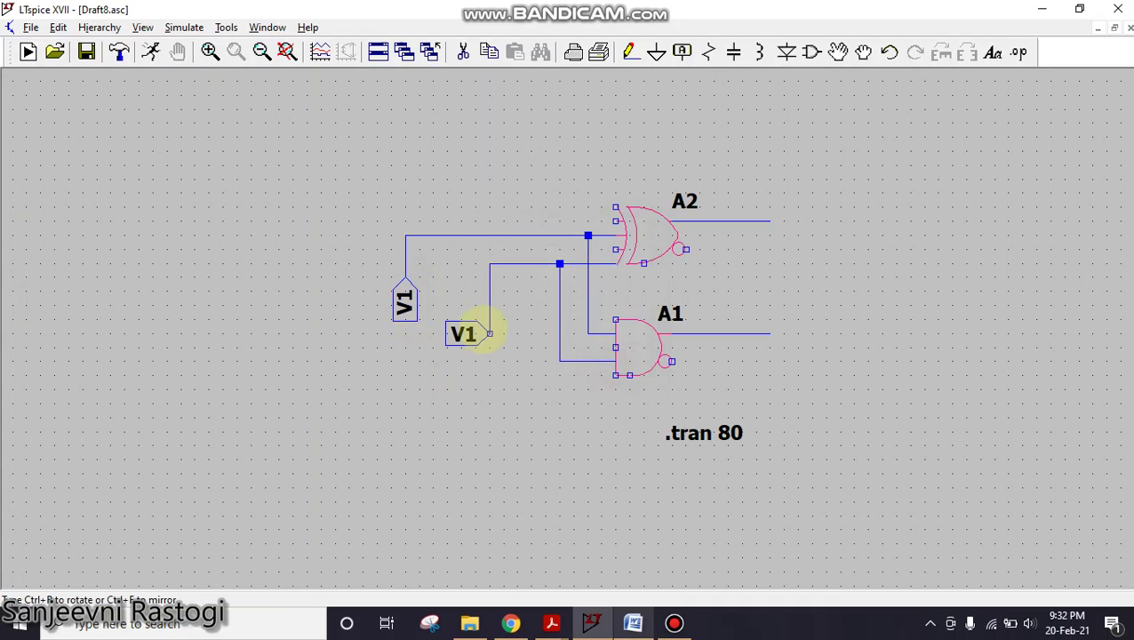
pyautogui.hotkey('ctrl', 'r')
pyautogui.click(489, 333)
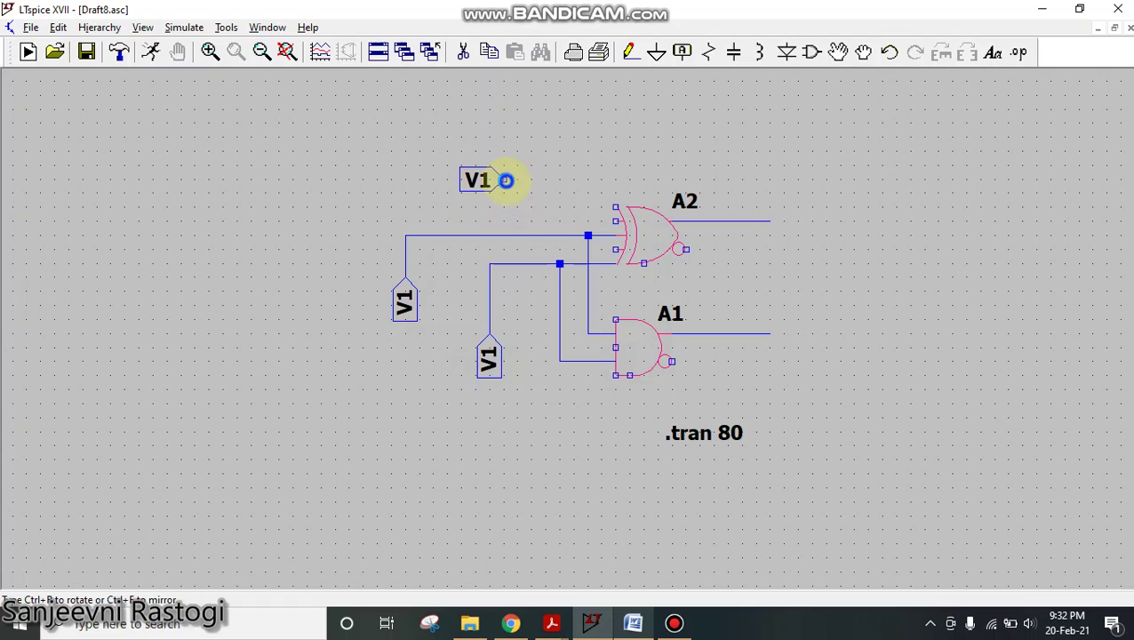
pyautogui.press('Escape')
# Step: Rename the lower input port label to V2
pyautogui.rightClick(489, 355)
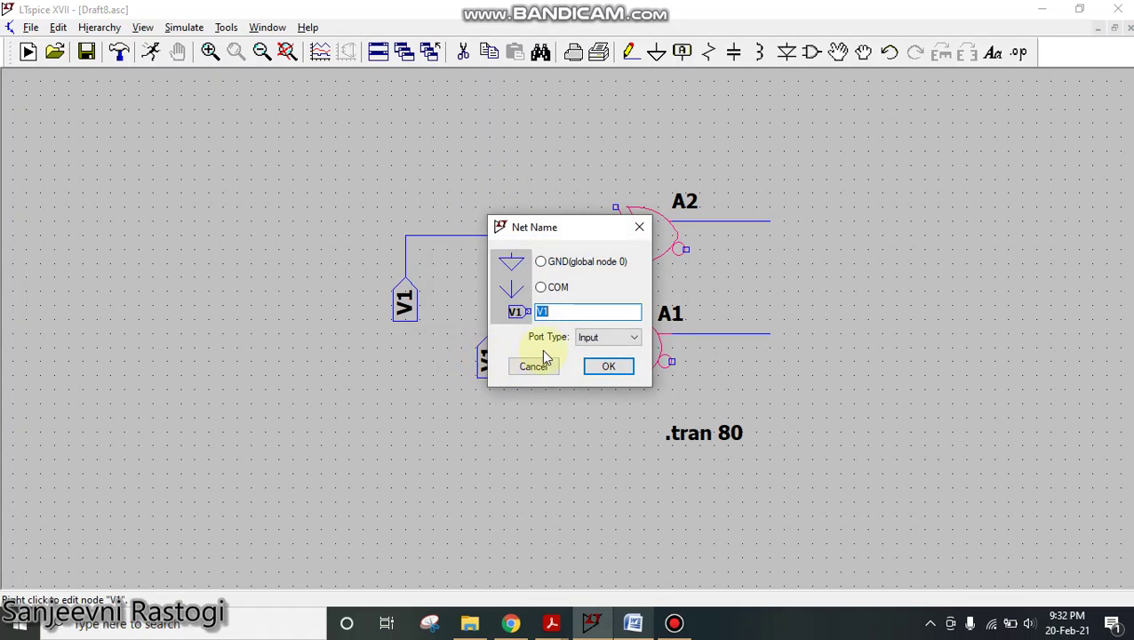
pyautogui.click(553, 309)
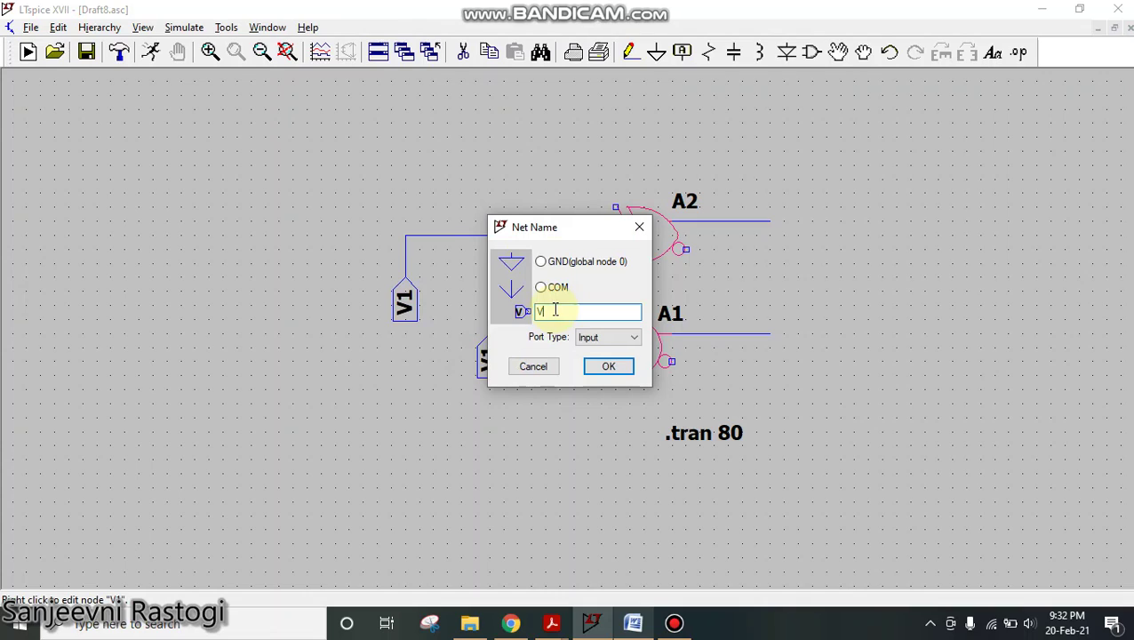
pyautogui.write('2')
pyautogui.click(609, 367)
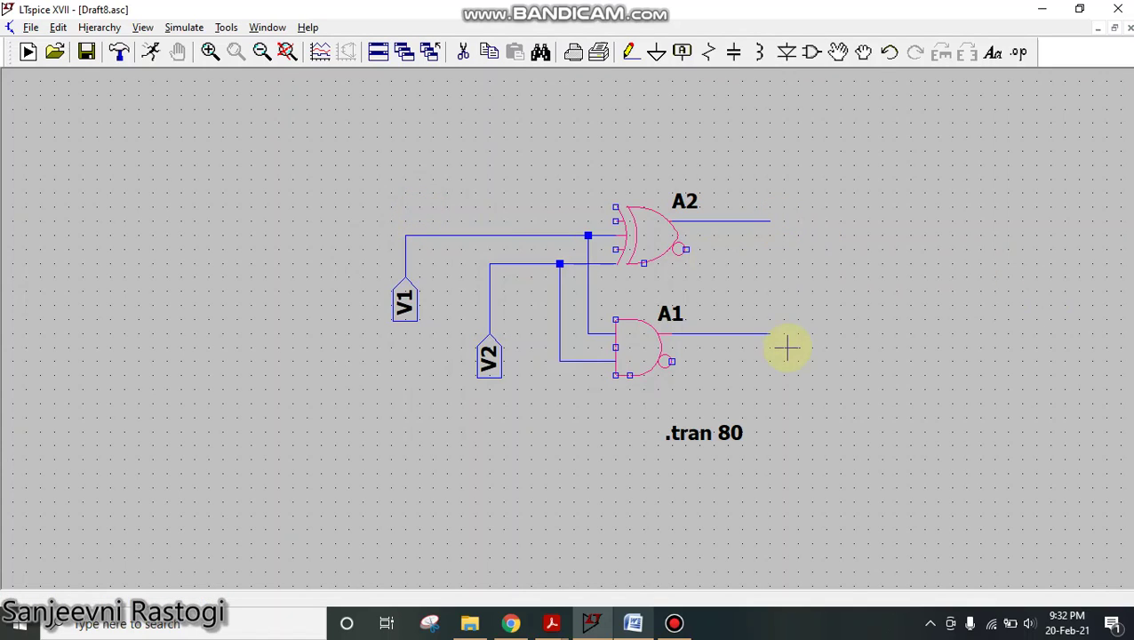
# Step: Place Sum Output-port labels on the outputs of A2 and A1
pyautogui.click(682, 53)
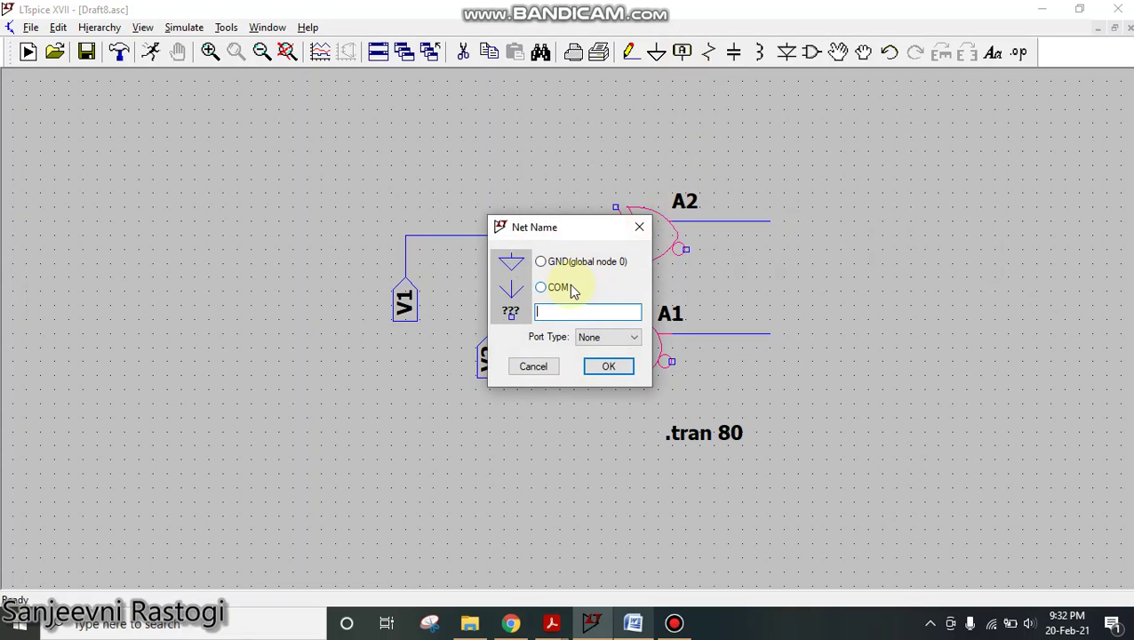
pyautogui.write('Sum')
pyautogui.click(589, 336)
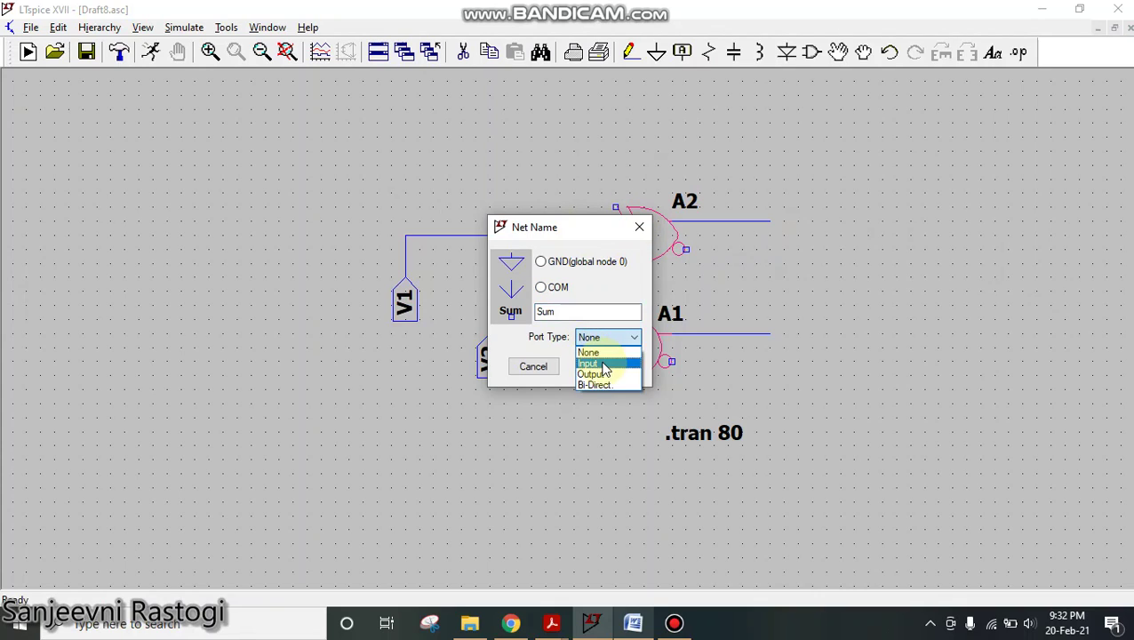
pyautogui.click(604, 374)
pyautogui.click(607, 366)
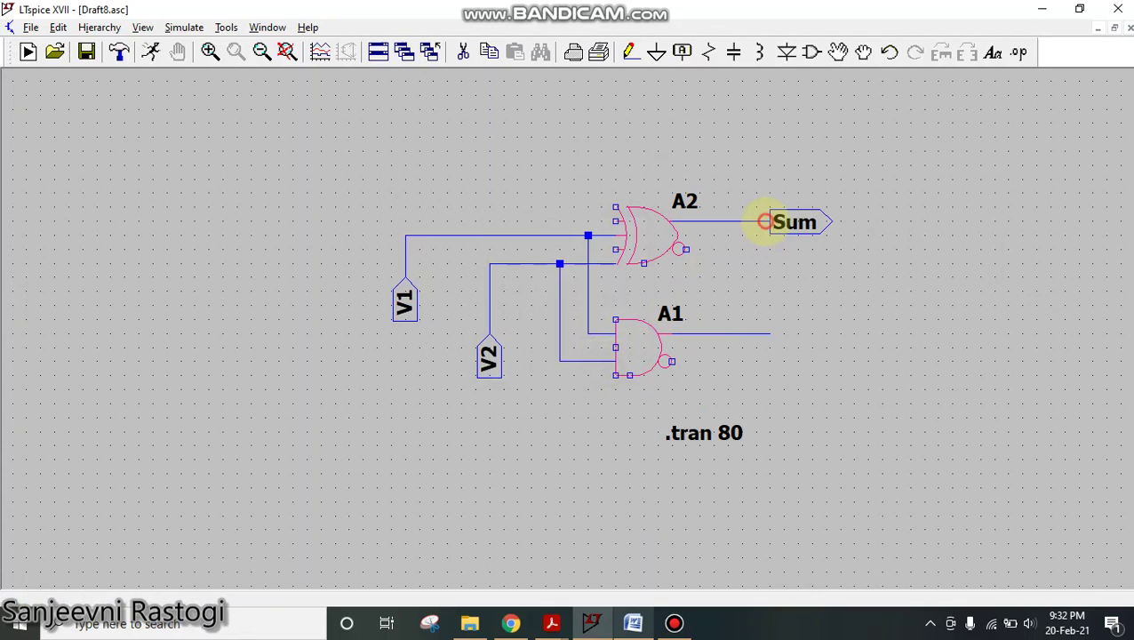
pyautogui.click(770, 222)
pyautogui.click(771, 334)
# Step: Rename A1's output label to Carry and delete the .tran 80 directive
pyautogui.rightClick(883, 319)
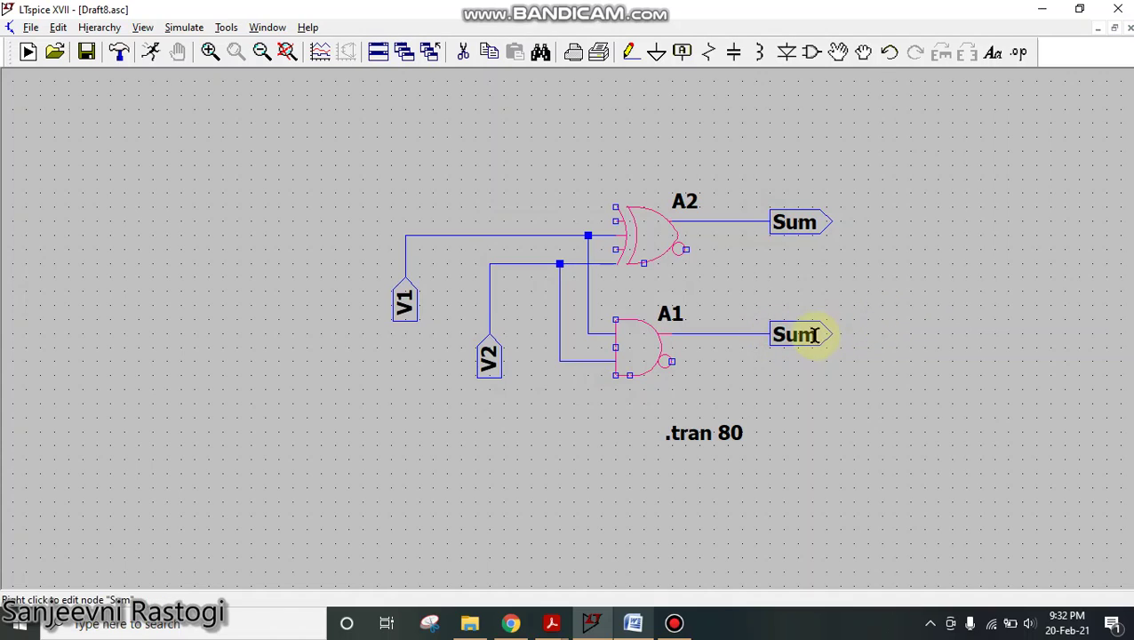
pyautogui.rightClick(811, 336)
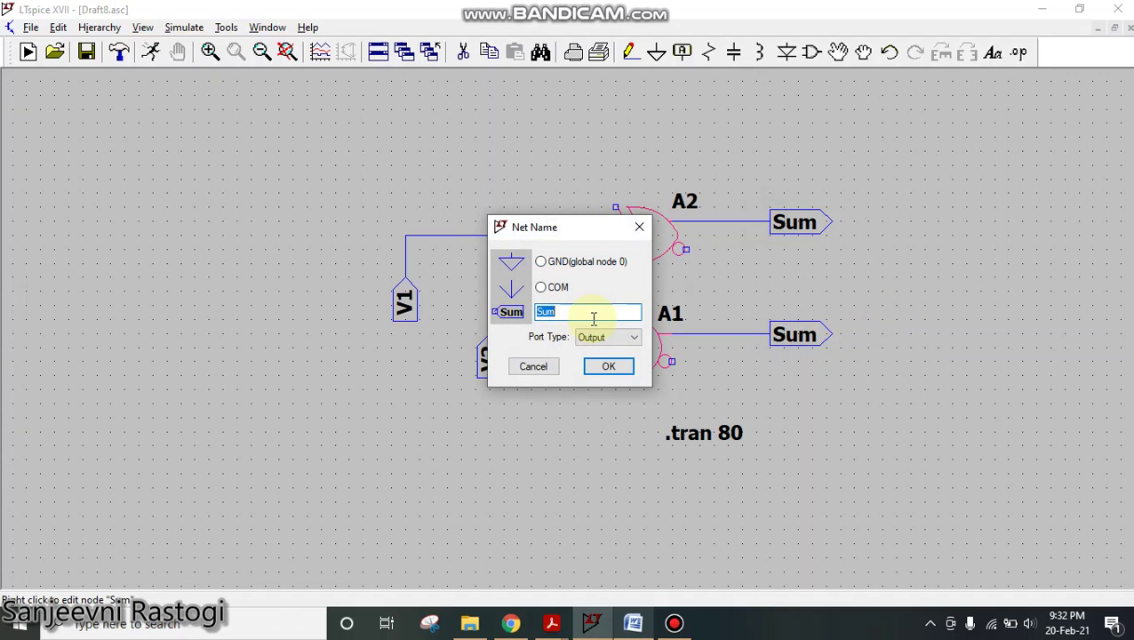
pyautogui.write('Carry')
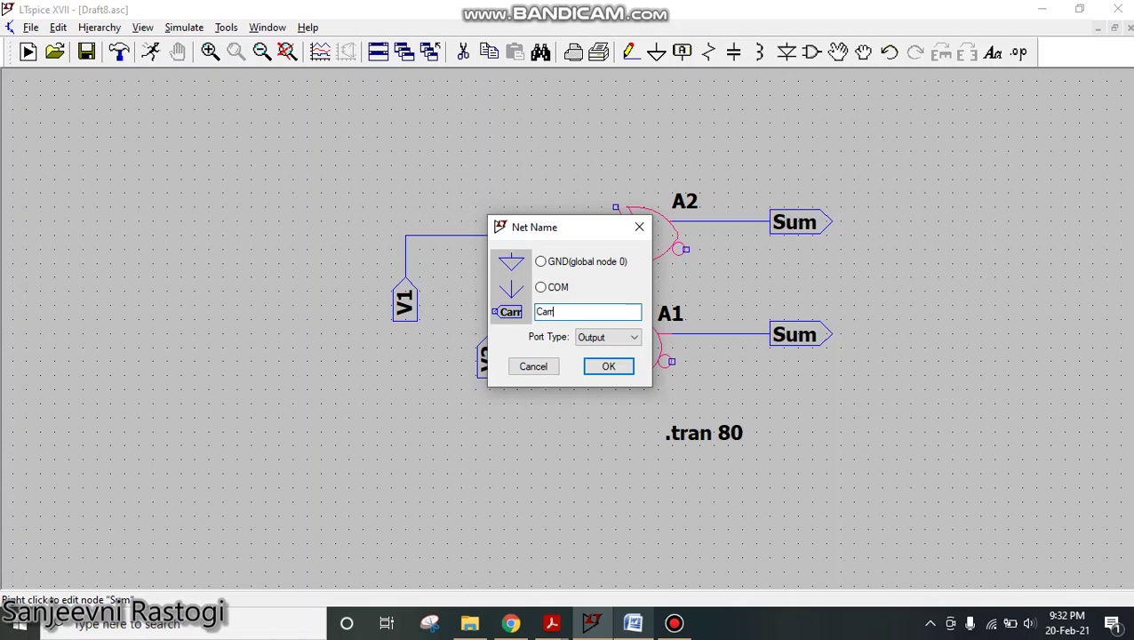
pyautogui.click(607, 366)
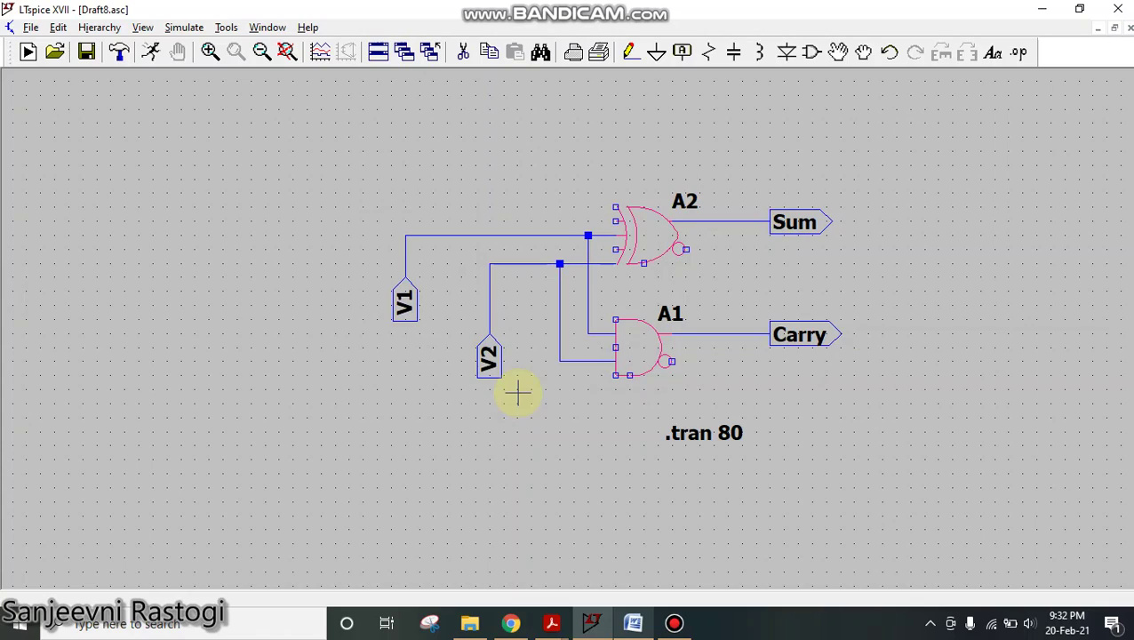
pyautogui.click(463, 51)
pyautogui.click(715, 435)
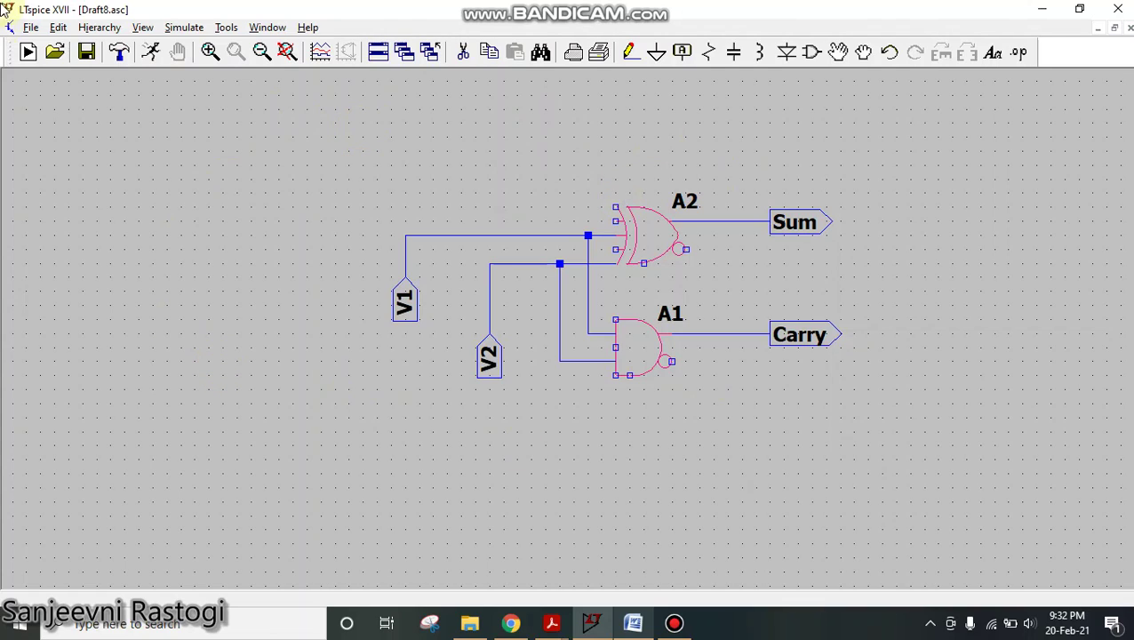
# Step: Save the schematic as HA.asc using Save As
pyautogui.click(30, 27)
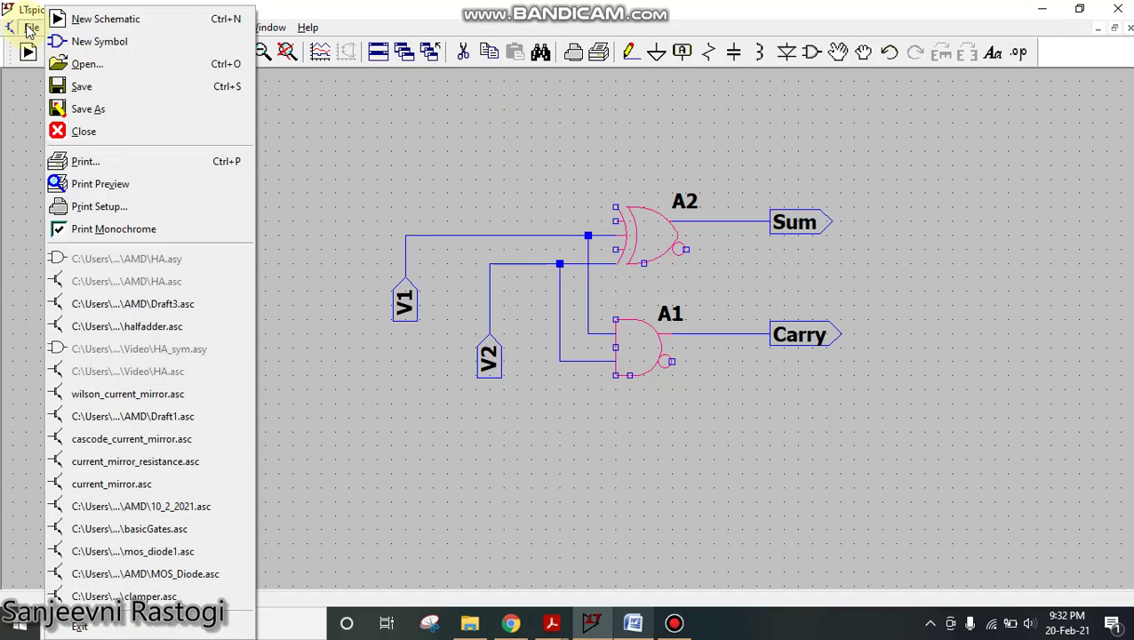
pyautogui.click(84, 109)
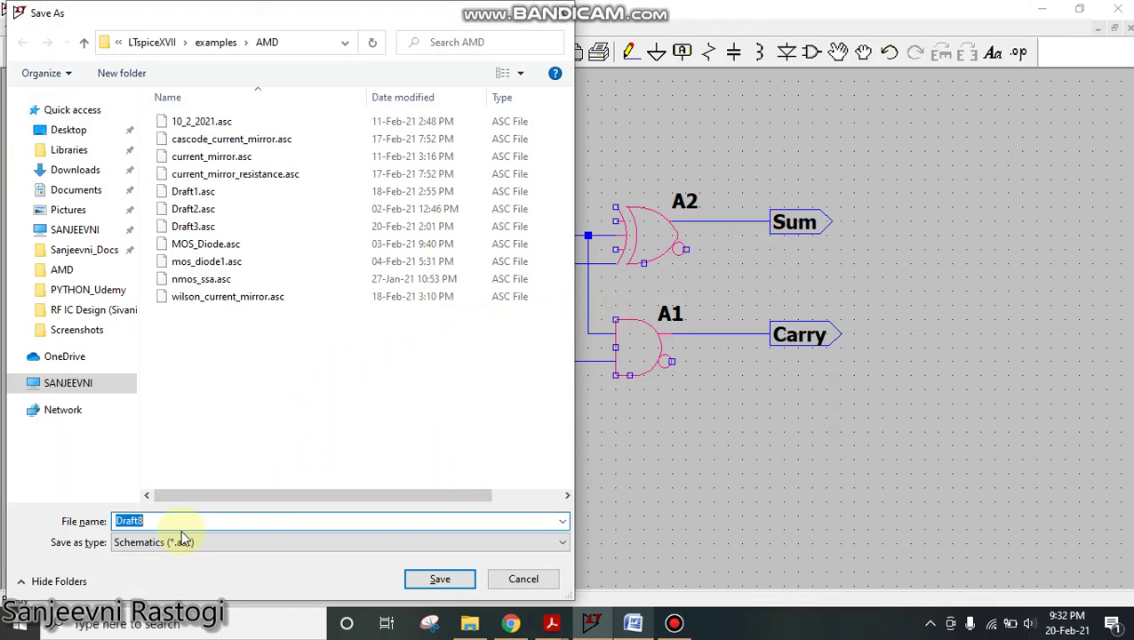
pyautogui.write('HA')
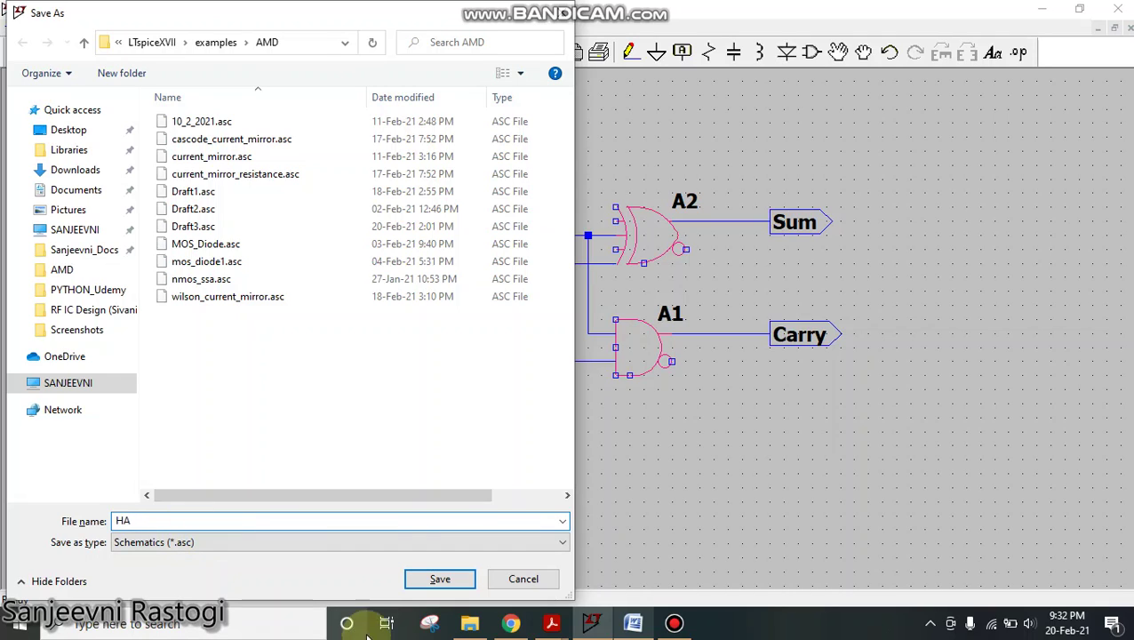
pyautogui.click(461, 579)
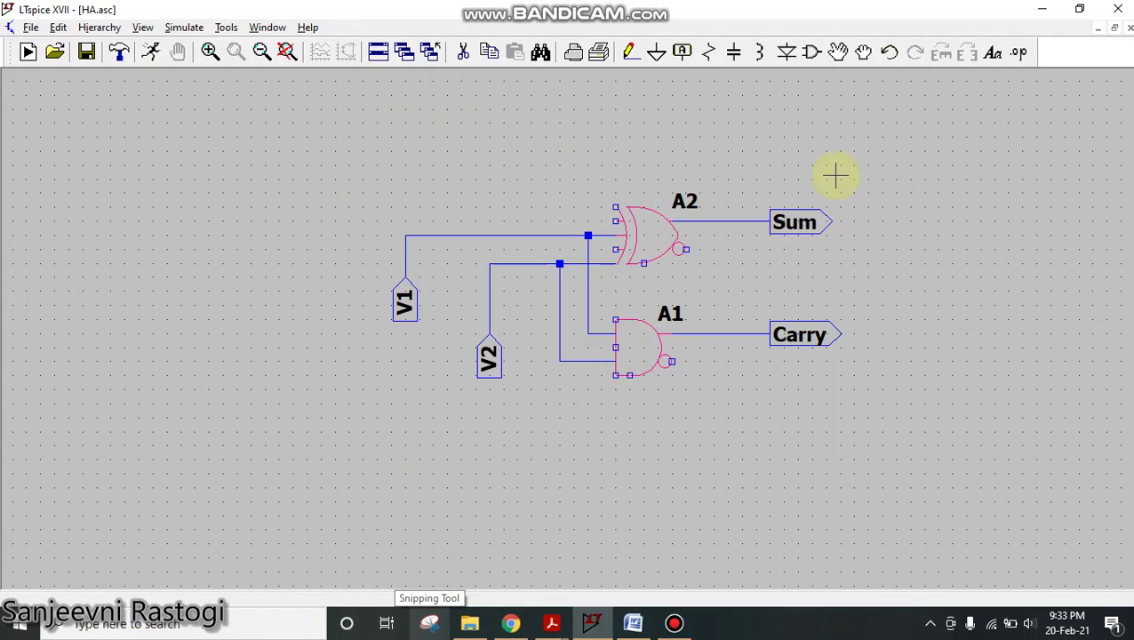
# Step: Auto-generate the HA.asy symbol with V1, V2, Carry and Sum pins, then save it
pyautogui.click(99, 28)
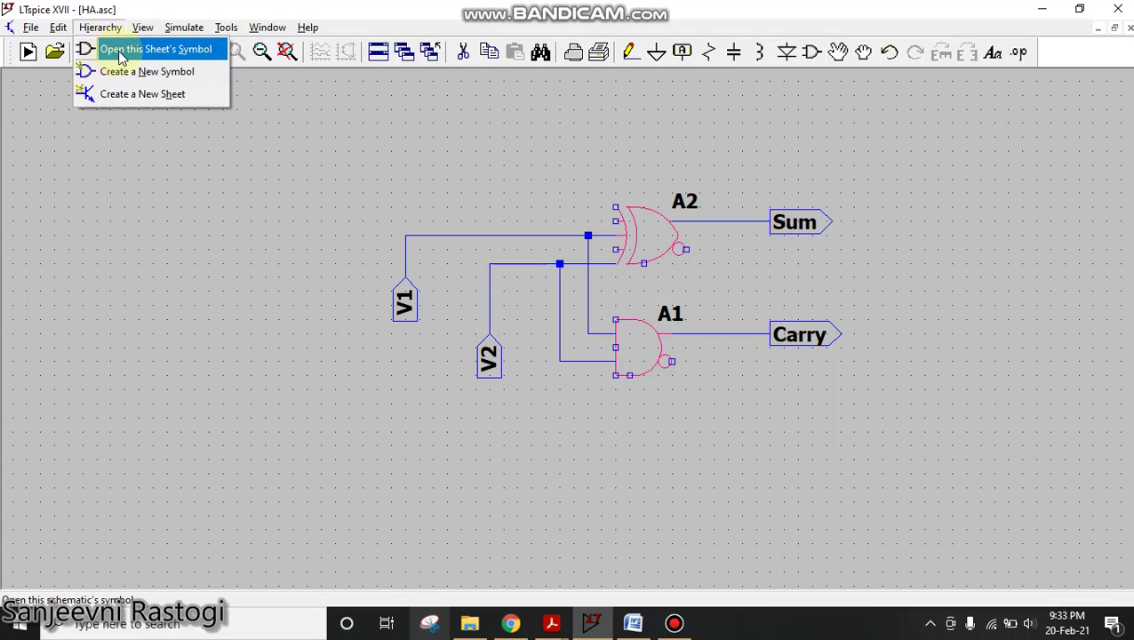
pyautogui.click(123, 56)
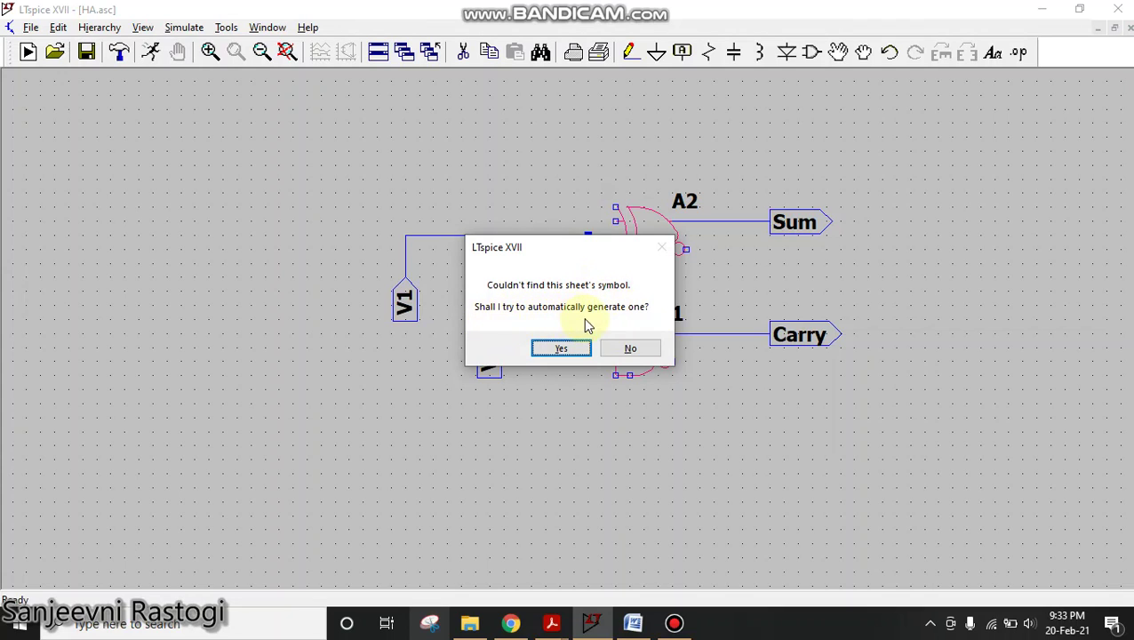
pyautogui.click(562, 348)
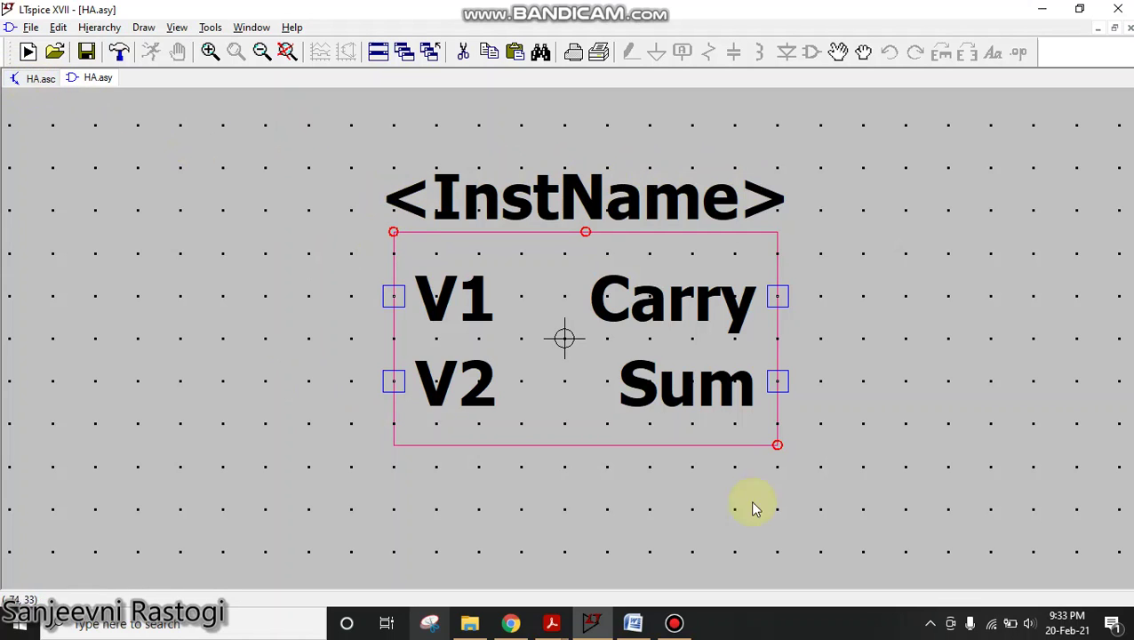
pyautogui.click(93, 55)
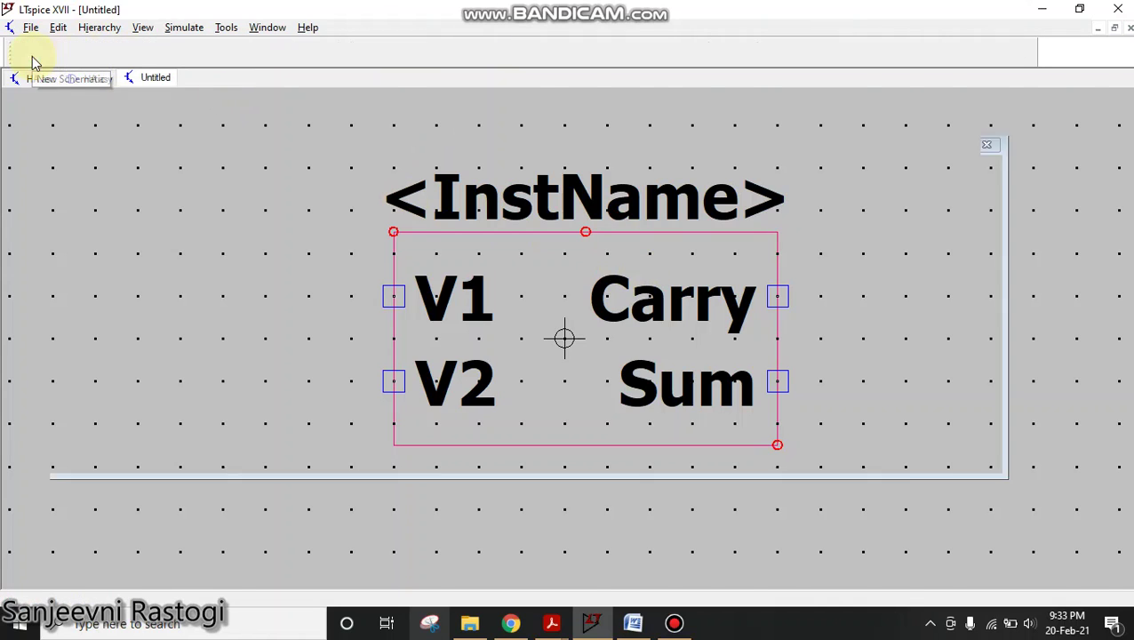
# Step: Create a new schematic and pick the HA symbol from the examples\AMD folder for placement
pyautogui.click(29, 54)
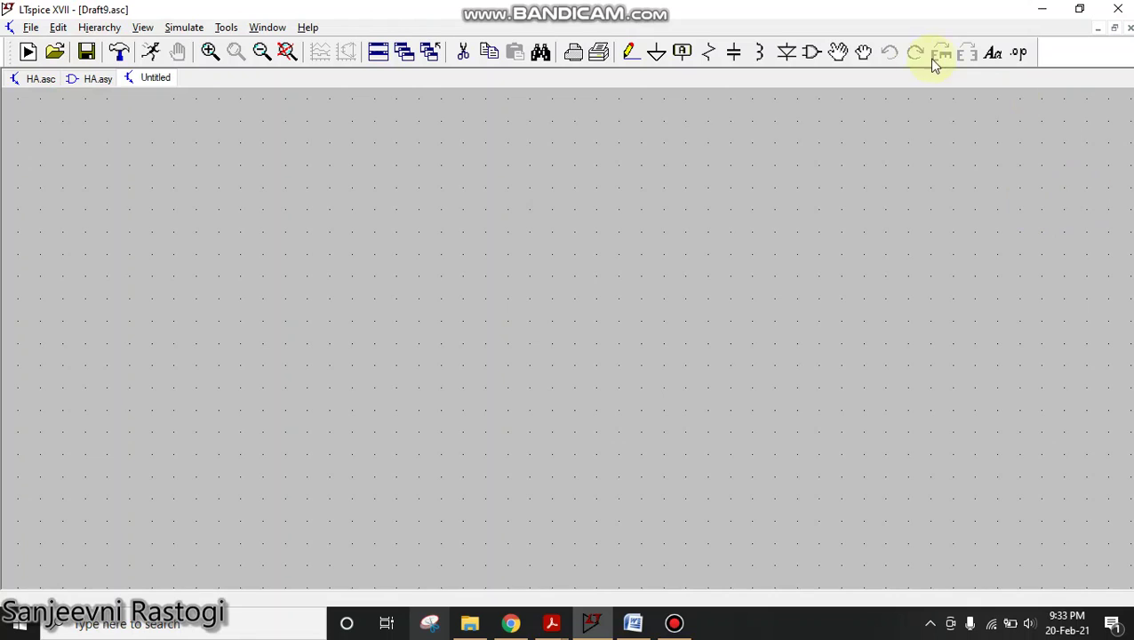
pyautogui.click(812, 54)
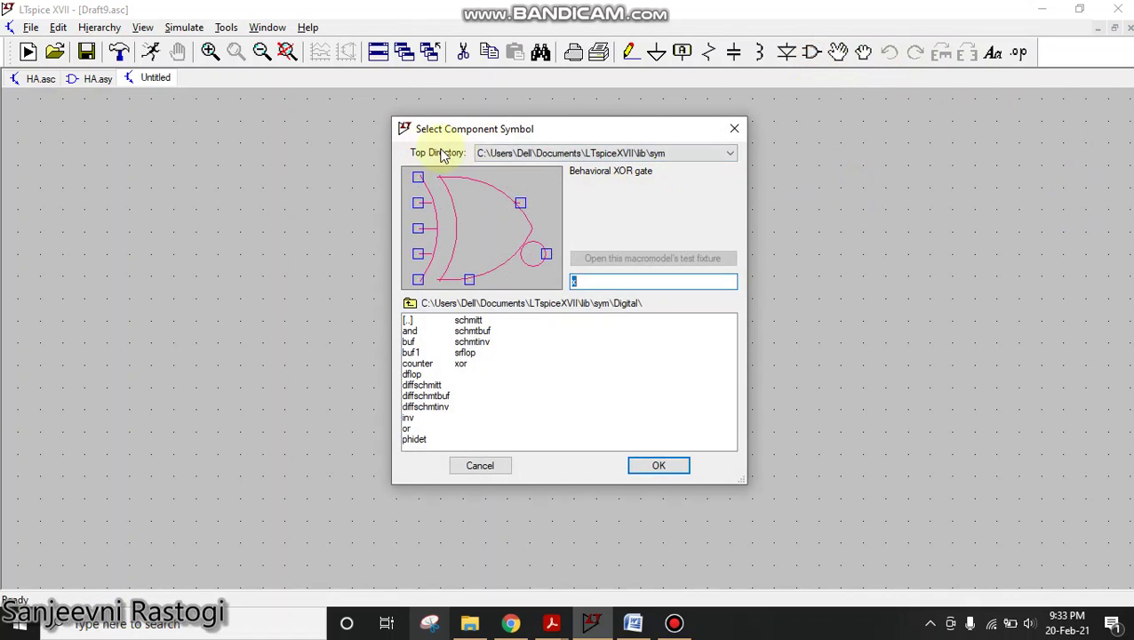
pyautogui.click(526, 154)
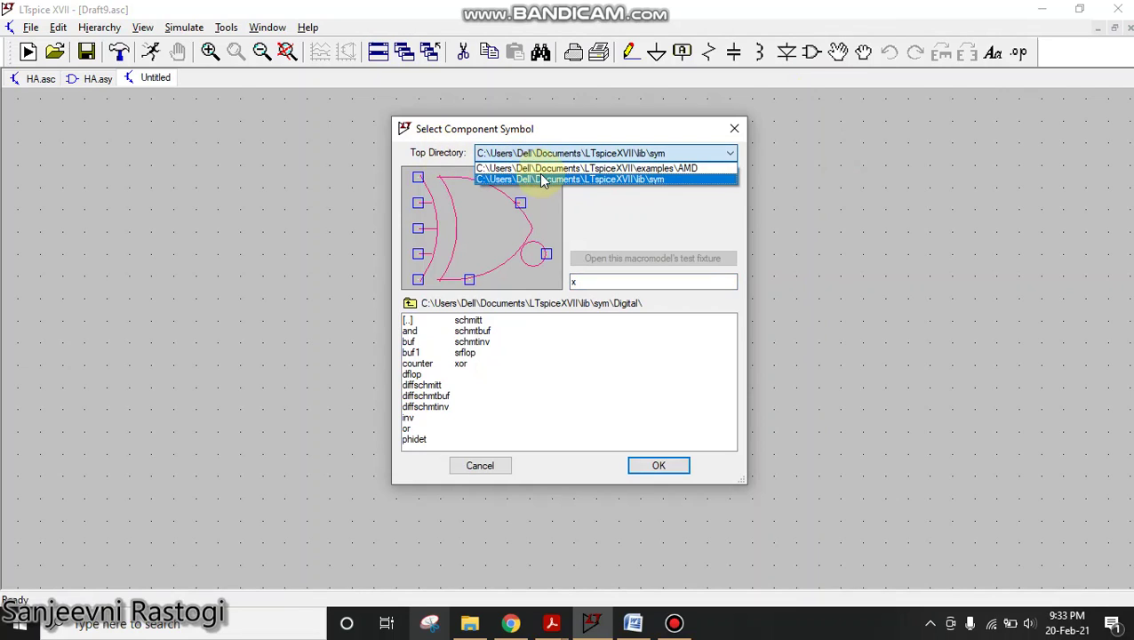
pyautogui.click(694, 169)
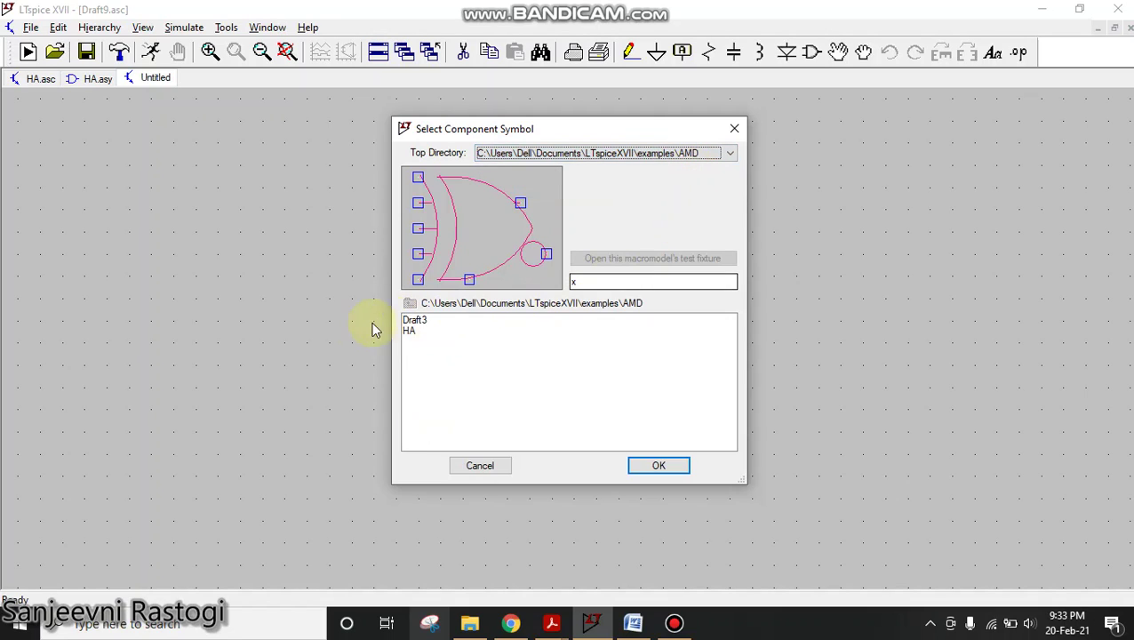
pyautogui.click(412, 331)
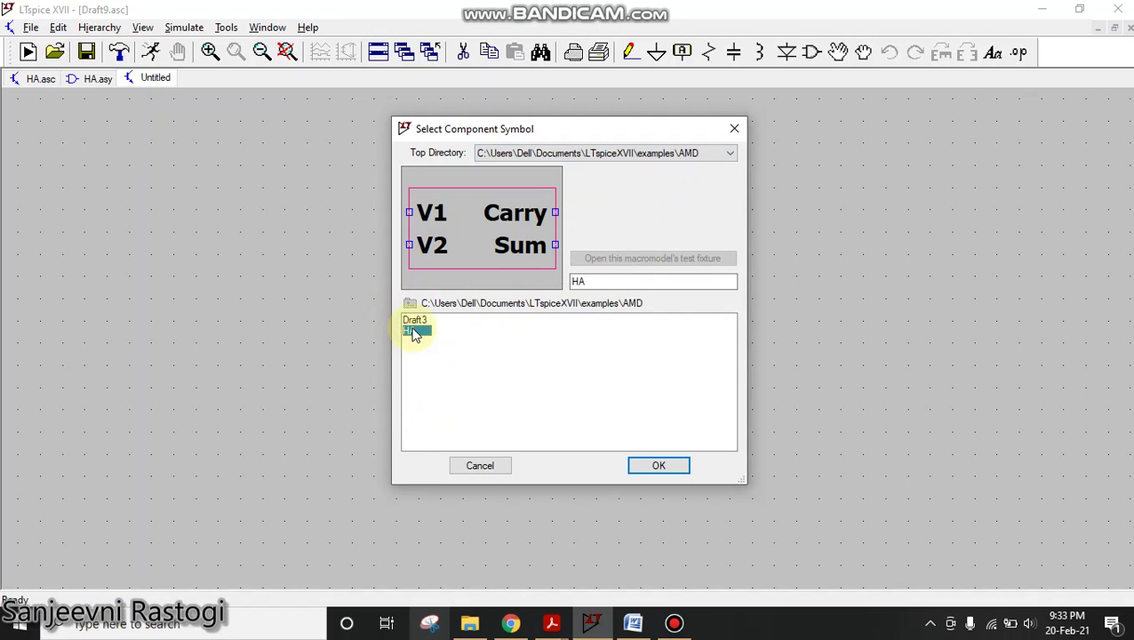
pyautogui.click(413, 320)
pyautogui.click(413, 331)
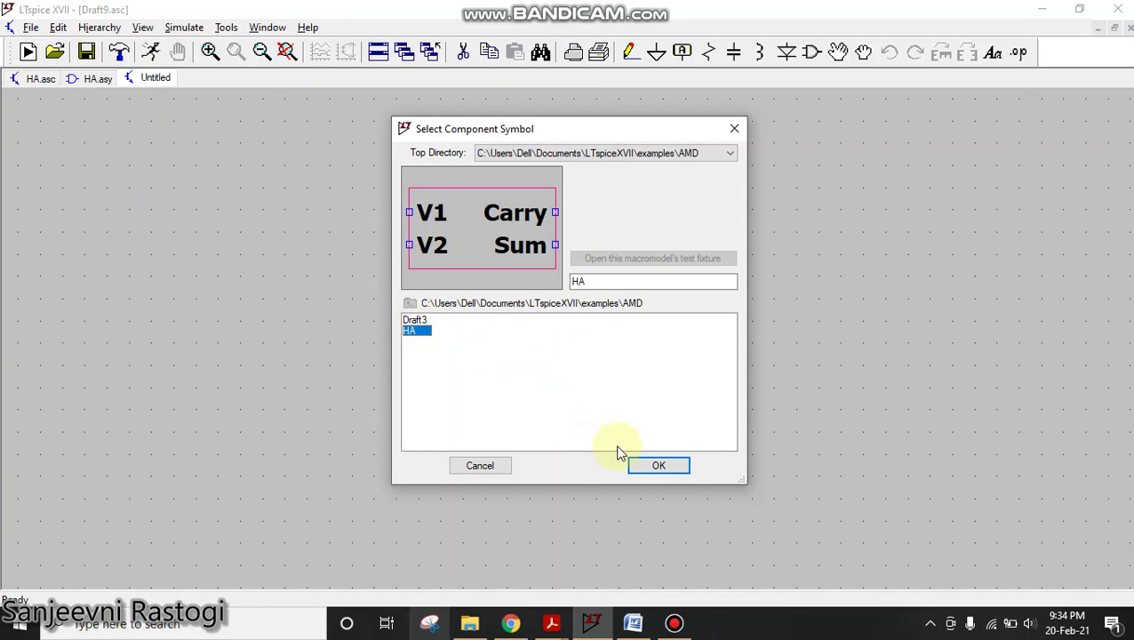
pyautogui.click(656, 464)
# Step: Place HA blocks X1 and X2, then open the HA.asc schematic behind X1
pyautogui.click(446, 273)
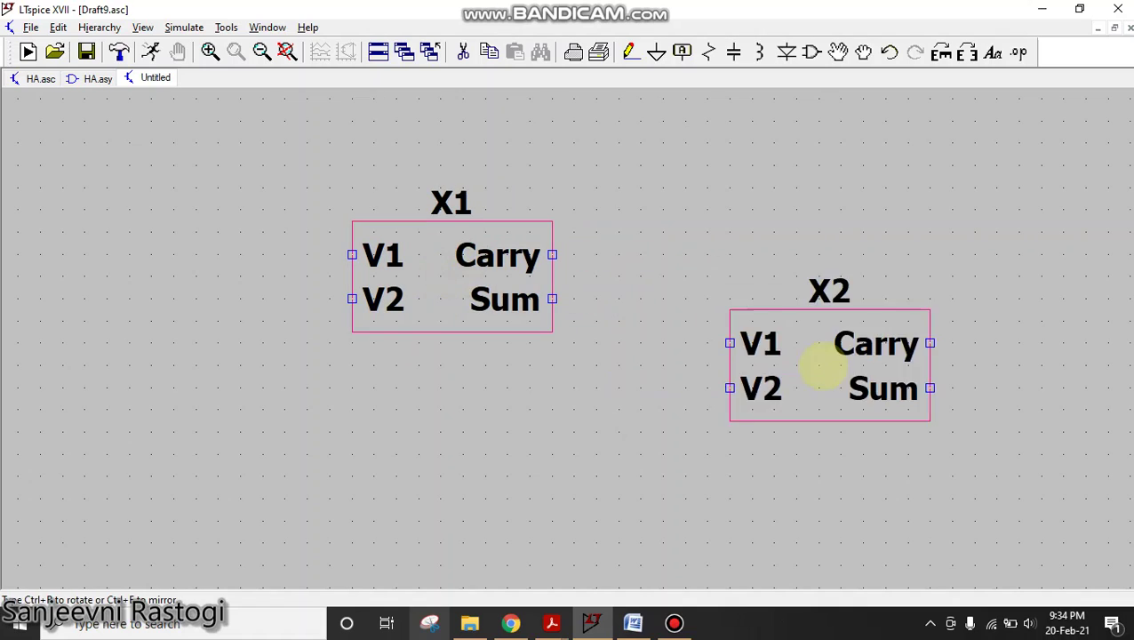
pyautogui.click(713, 363)
pyautogui.rightClick(750, 235)
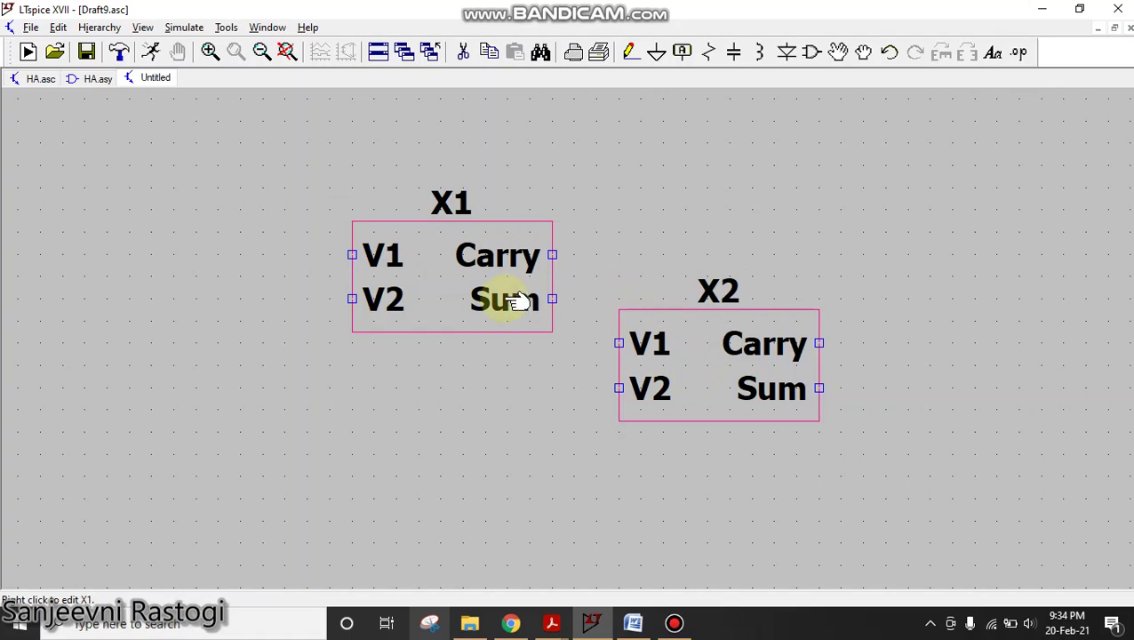
pyautogui.rightClick(426, 258)
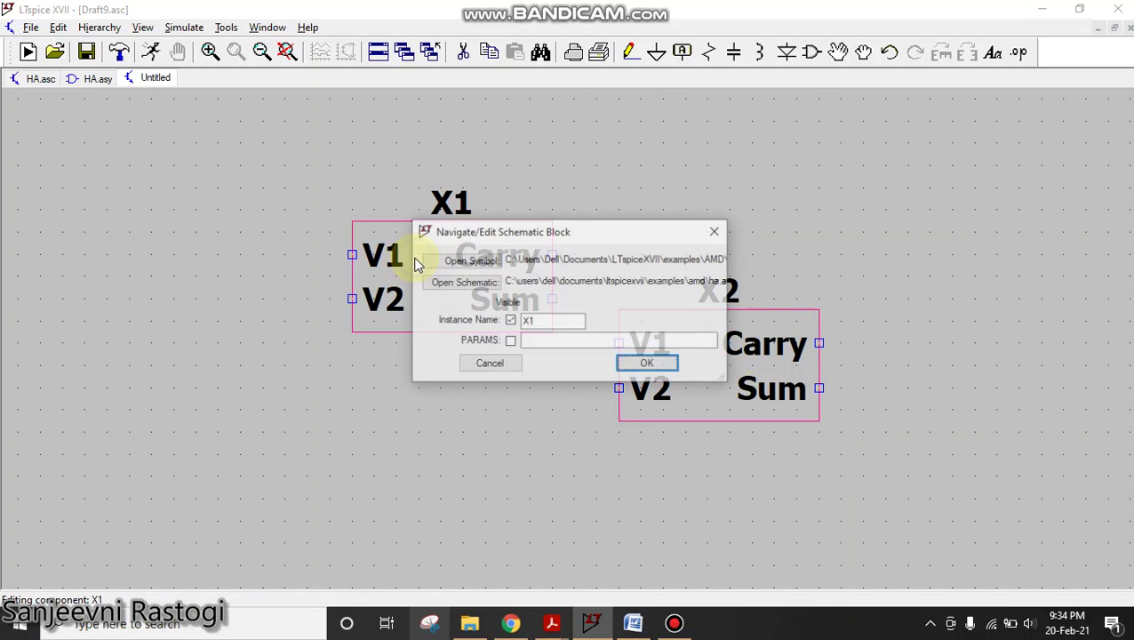
pyautogui.click(464, 283)
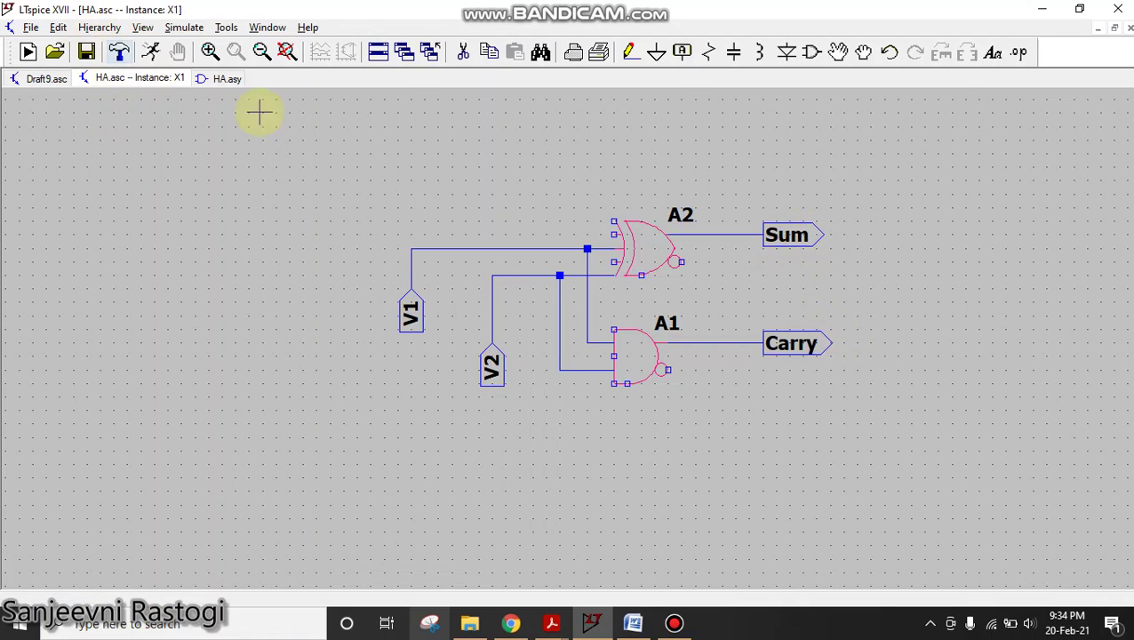
# Step: Show the HA.asy symbol tab with its V1, V2, Carry and Sum pins
pyautogui.click(98, 28)
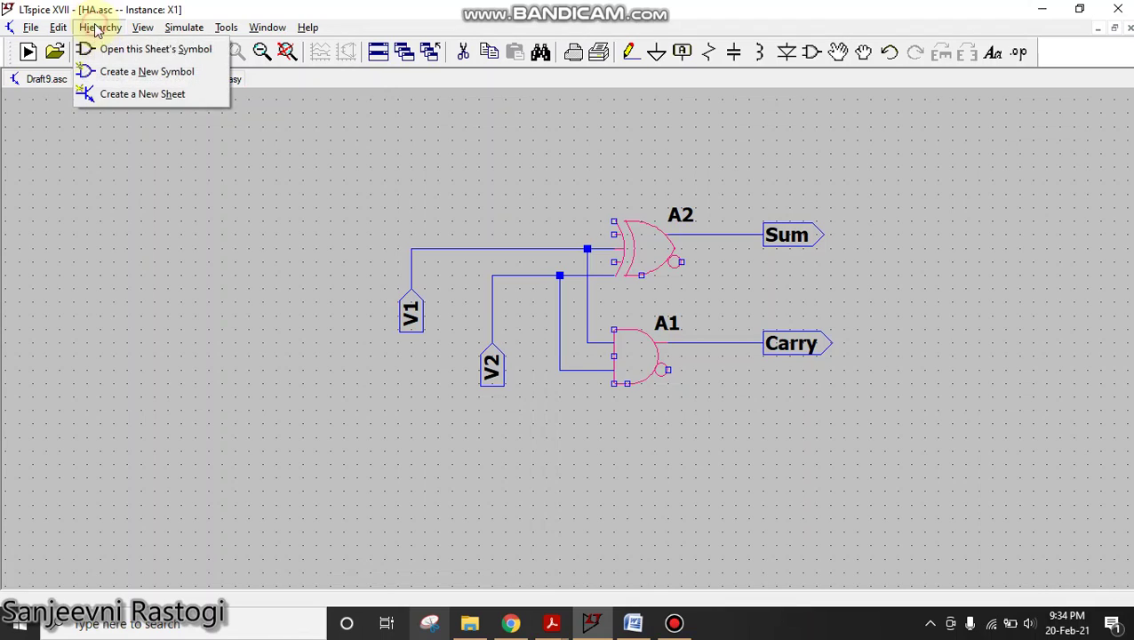
pyautogui.click(577, 160)
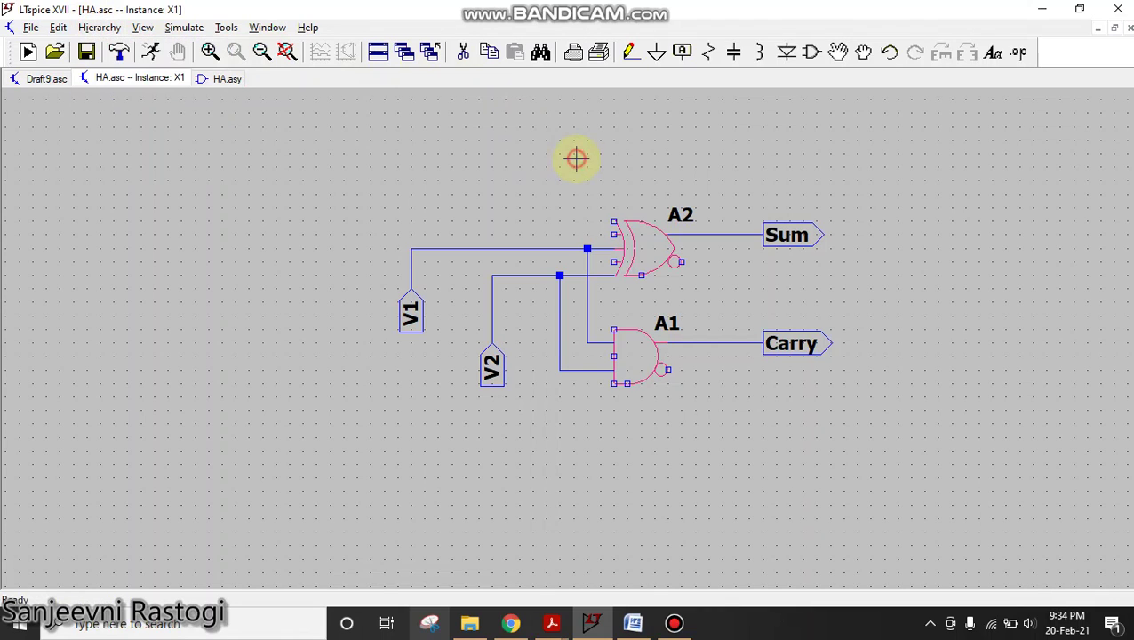
pyautogui.click(224, 80)
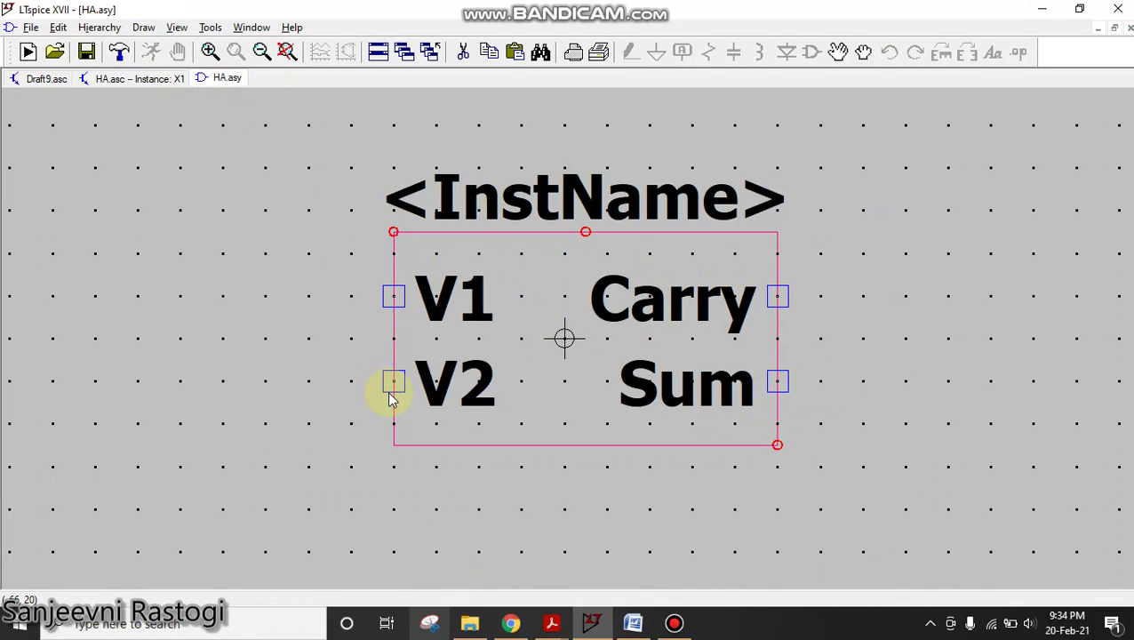